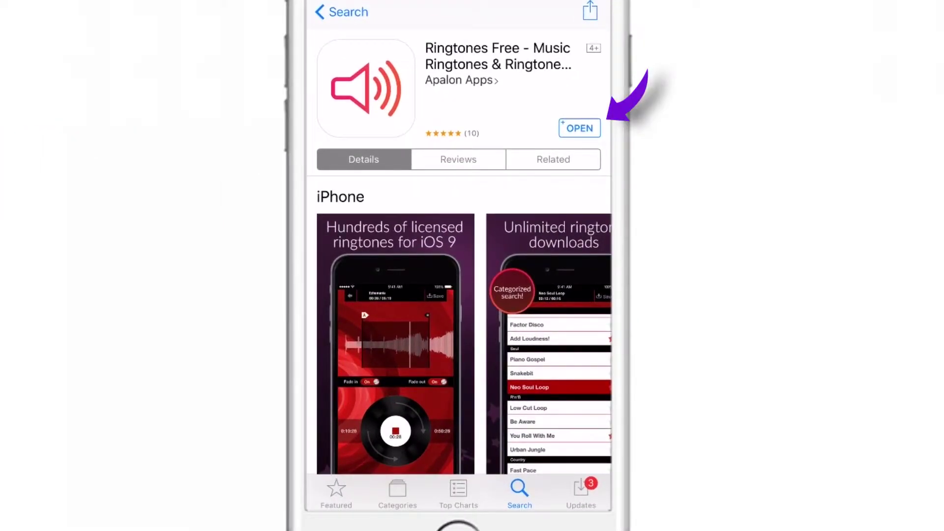
Step: Launch the installed Ringtones Free app from its App Store page
click(579, 128)
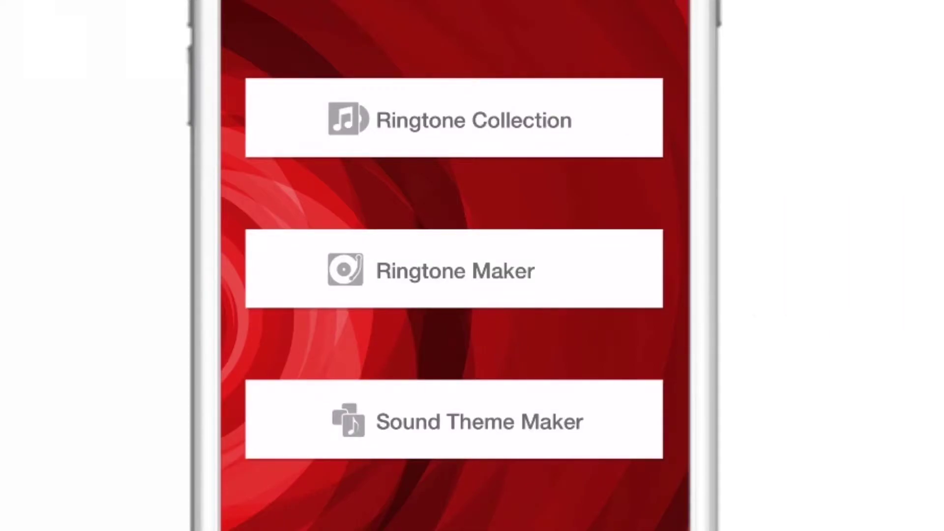
Step: Save the Dance ringtone 'Swing With Me' from Ringtone Collection > Ringtone, then go back to the Type list
click(454, 118)
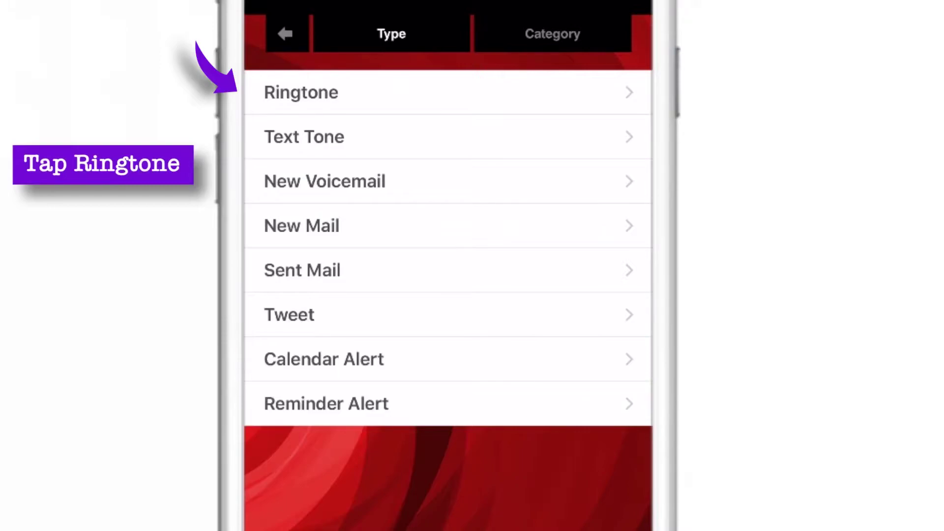
click(301, 92)
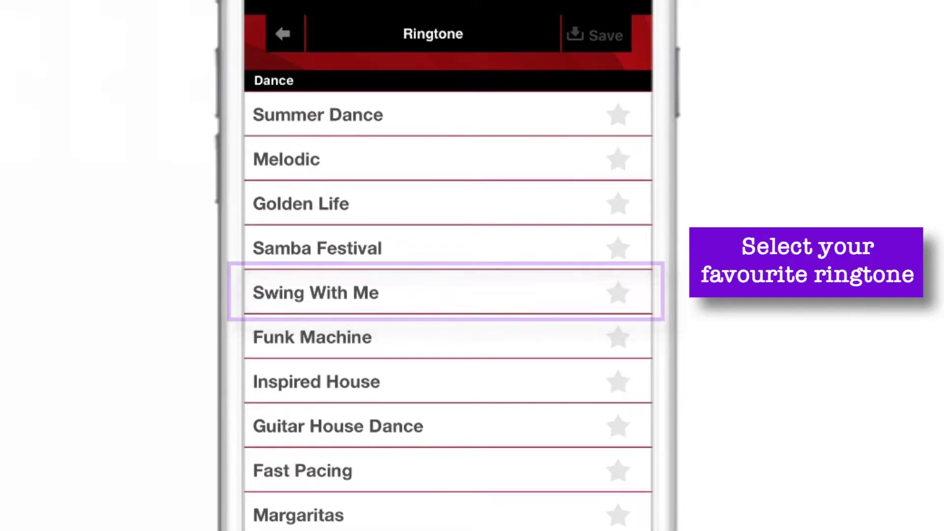
click(315, 293)
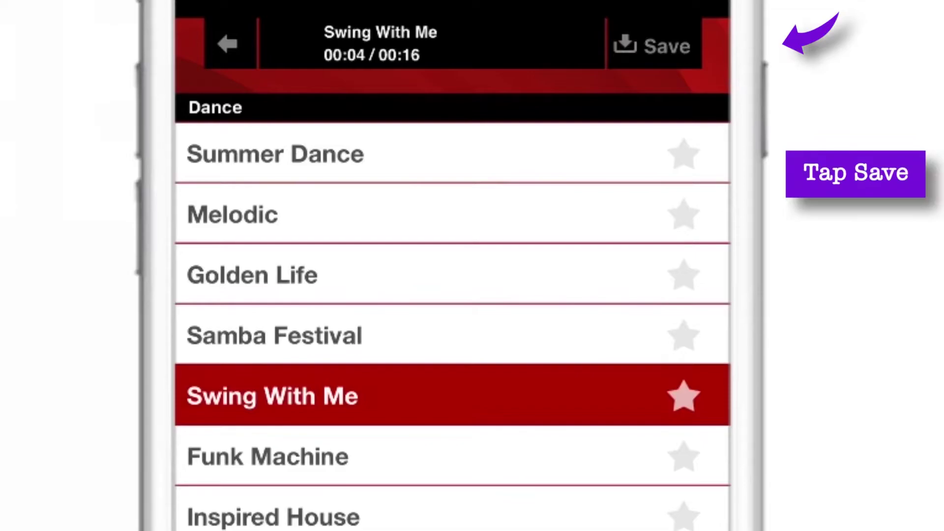
click(653, 46)
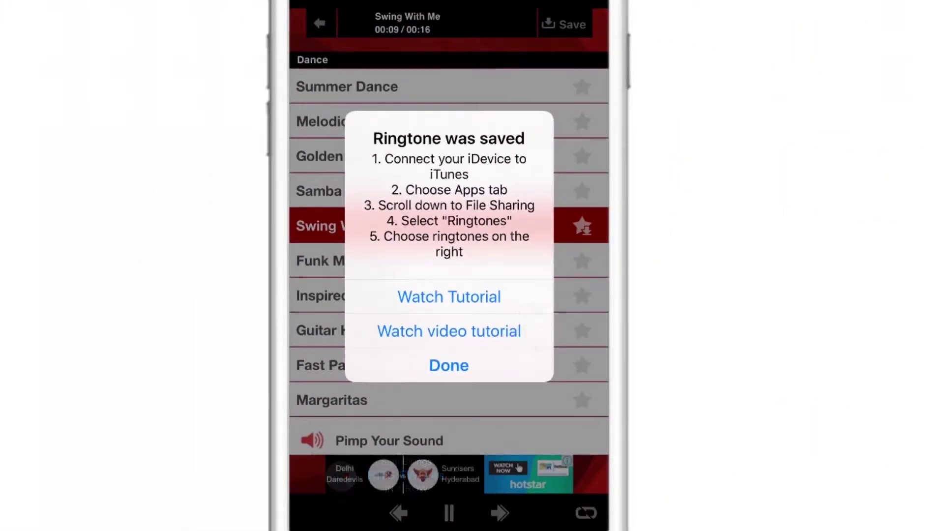
click(448, 366)
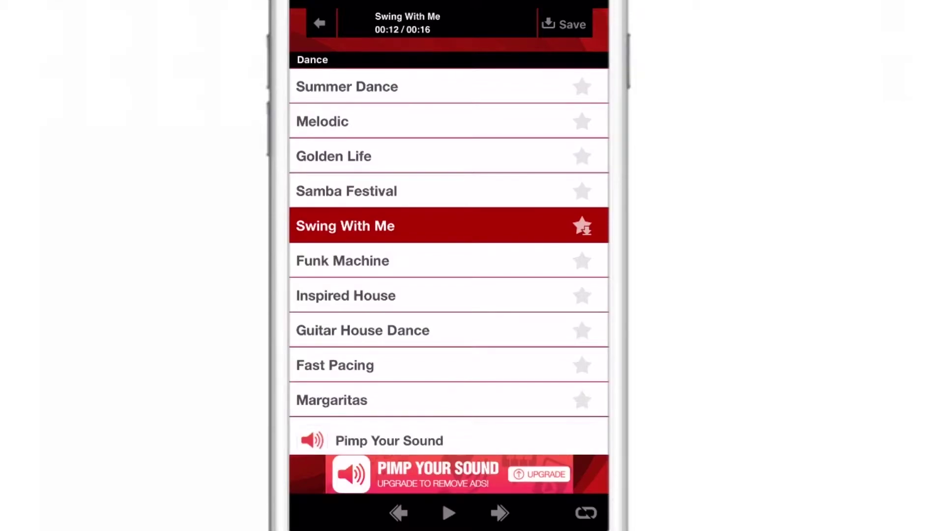
click(320, 23)
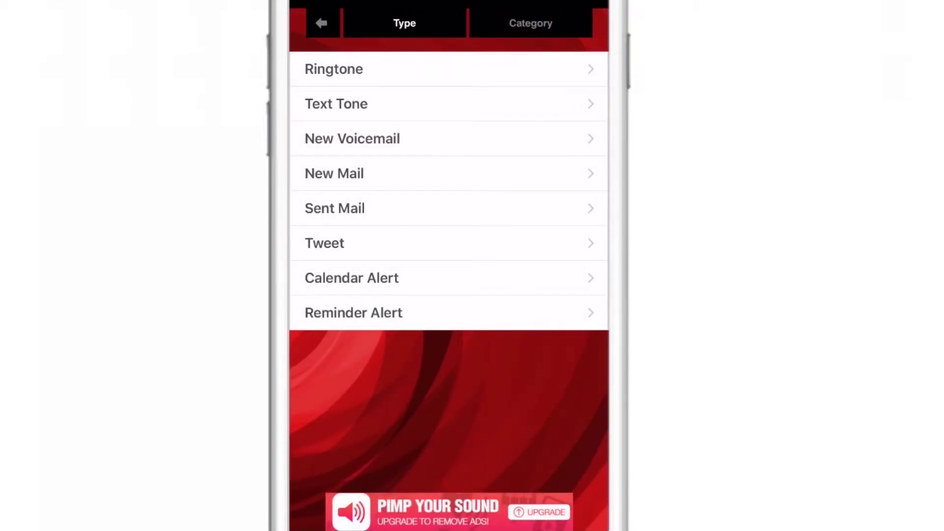
Step: Go back to Ringtones Free's main menu and open the Saved list showing Swing With Me
click(322, 23)
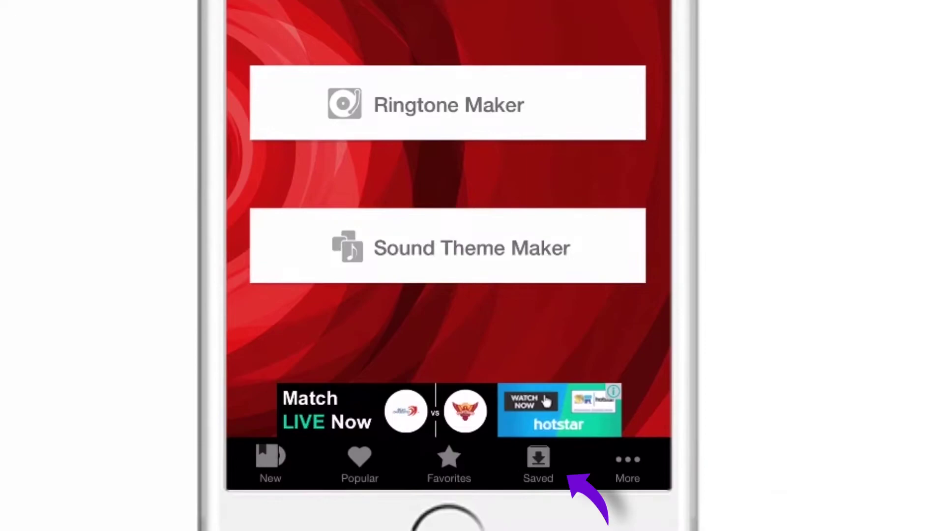
click(538, 462)
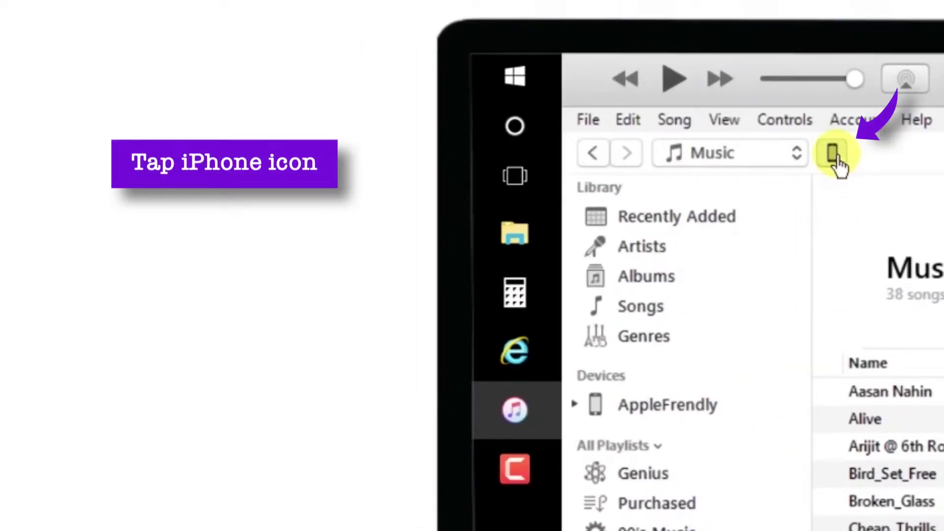
Step: Open the connected iPhone's device page in iTunes and show its Apps settings
click(836, 156)
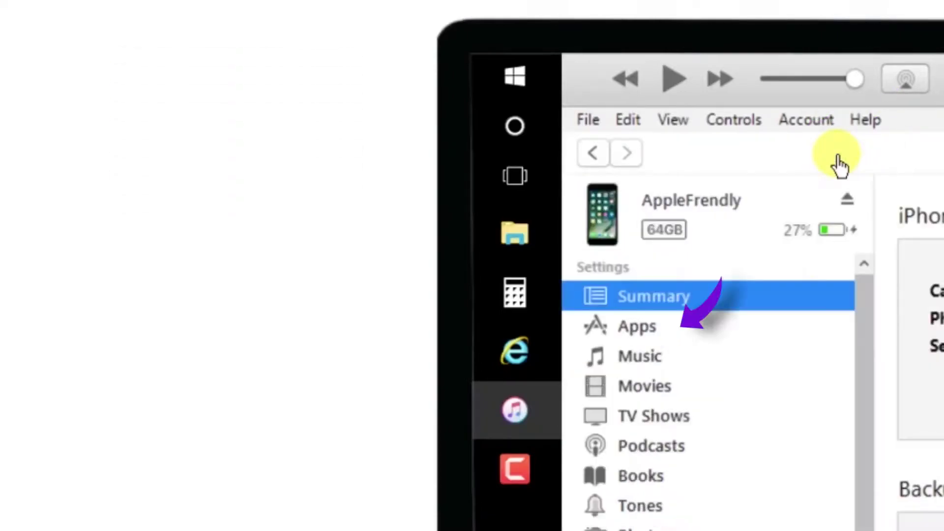
click(687, 338)
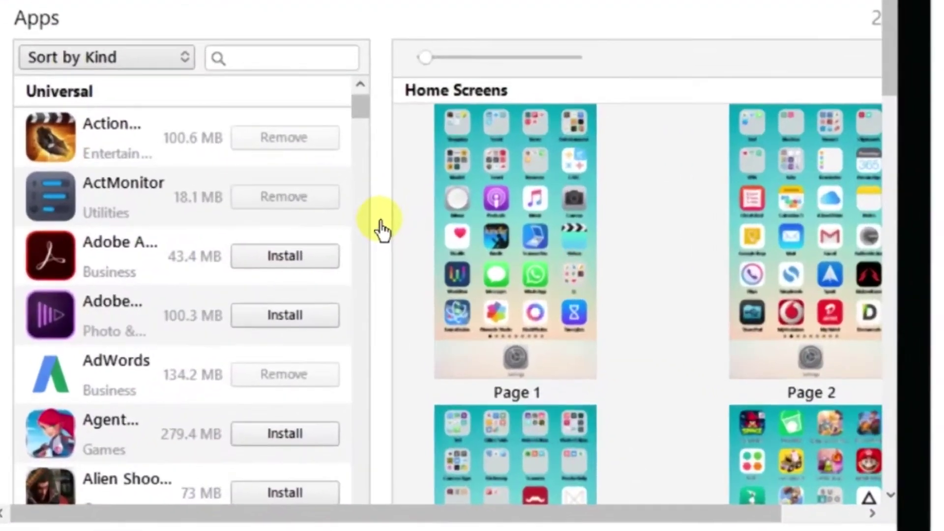
Step: Select the Ringtones app under File Sharing to list its documents, including Swing With Me.m4r
scroll(556, 258, down, 10)
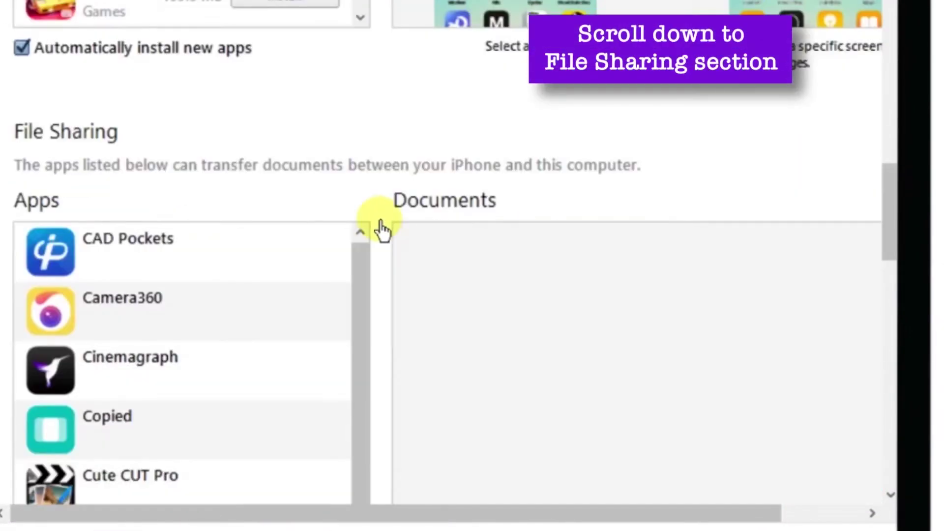
scroll(382, 231, down, 3)
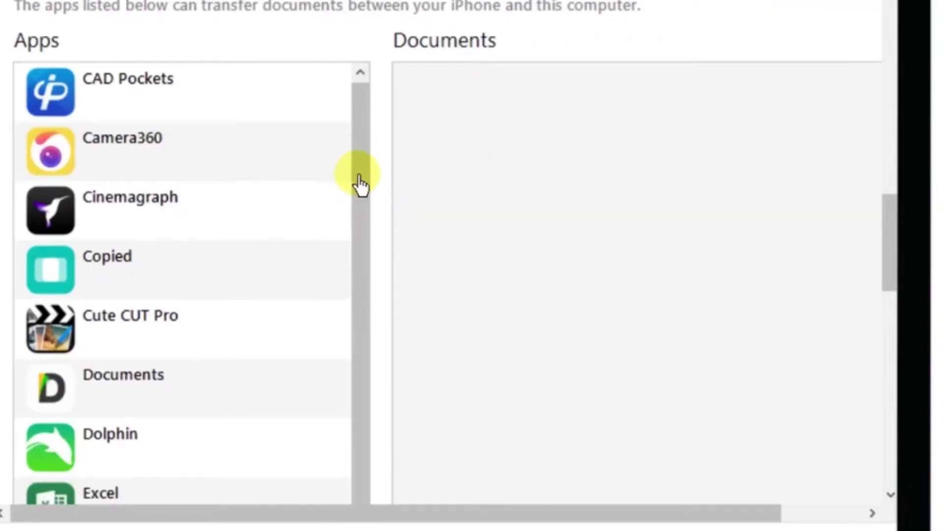
scroll(361, 185, down, 10)
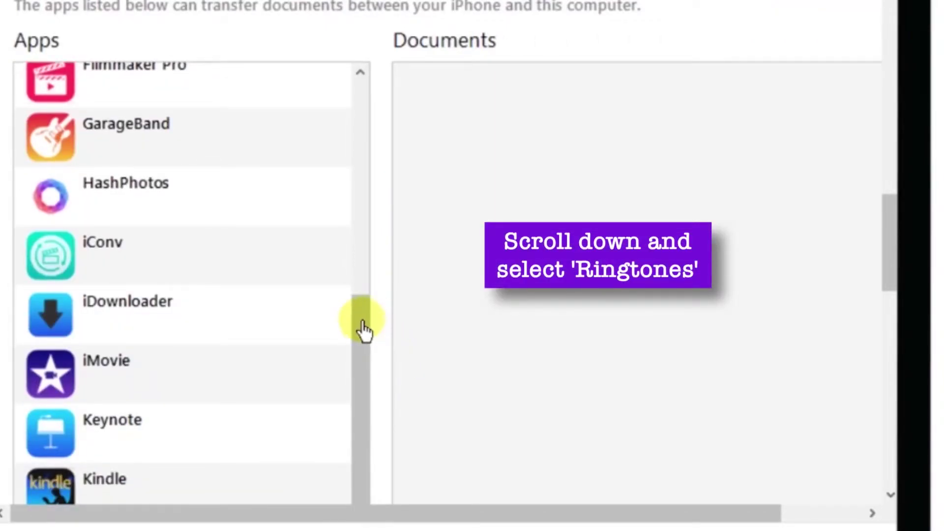
drag(364, 329, 359, 485)
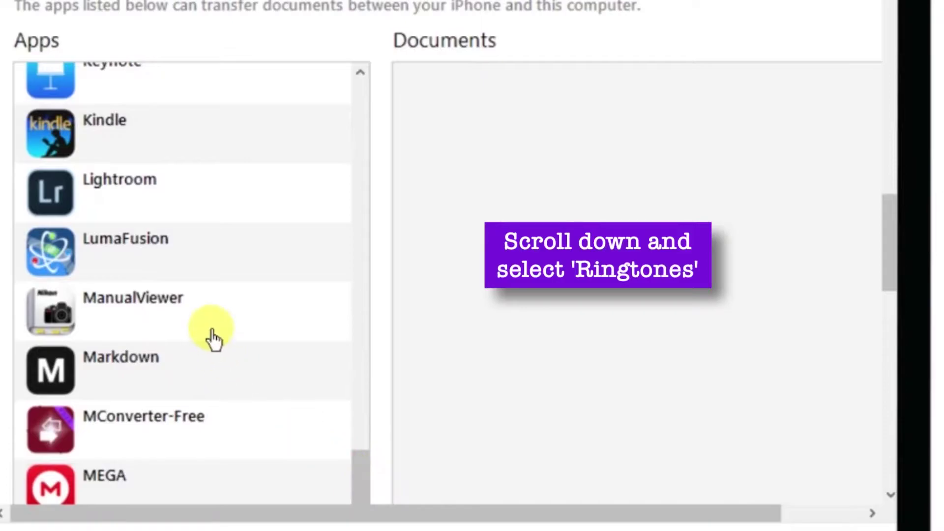
scroll(215, 340, down, 5)
scroll(214, 340, down, 15)
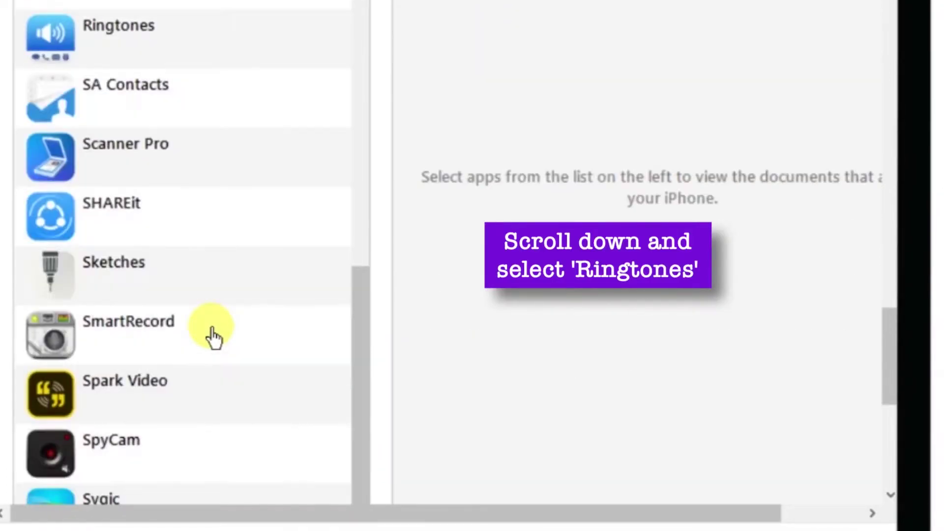
scroll(214, 339, up, 4)
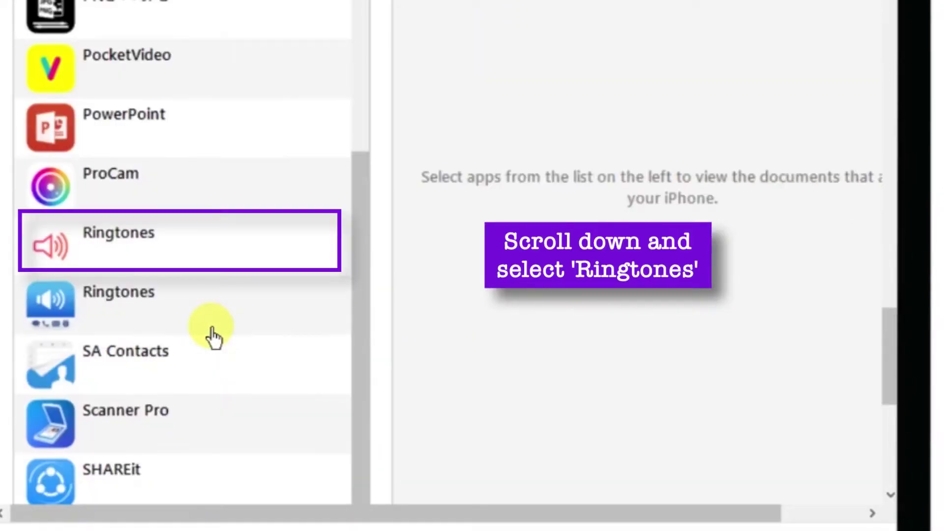
click(250, 260)
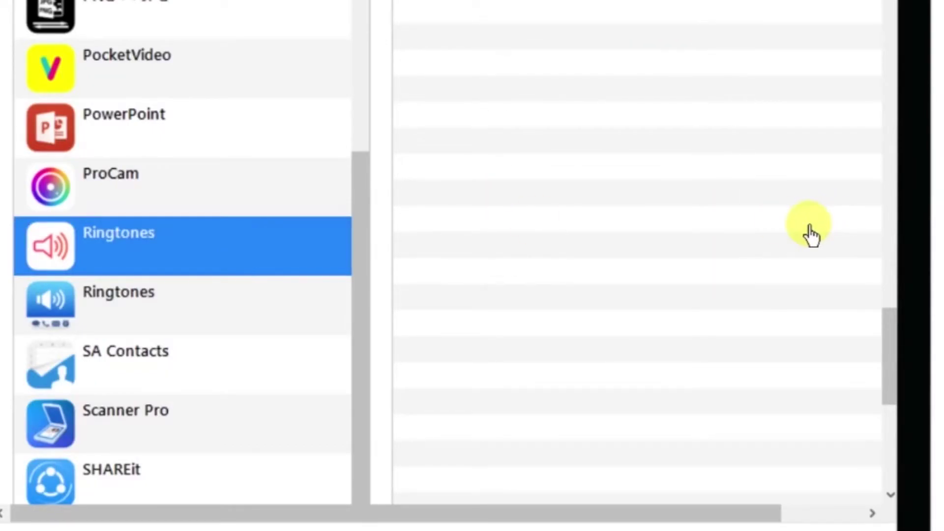
scroll(810, 233, up, 10)
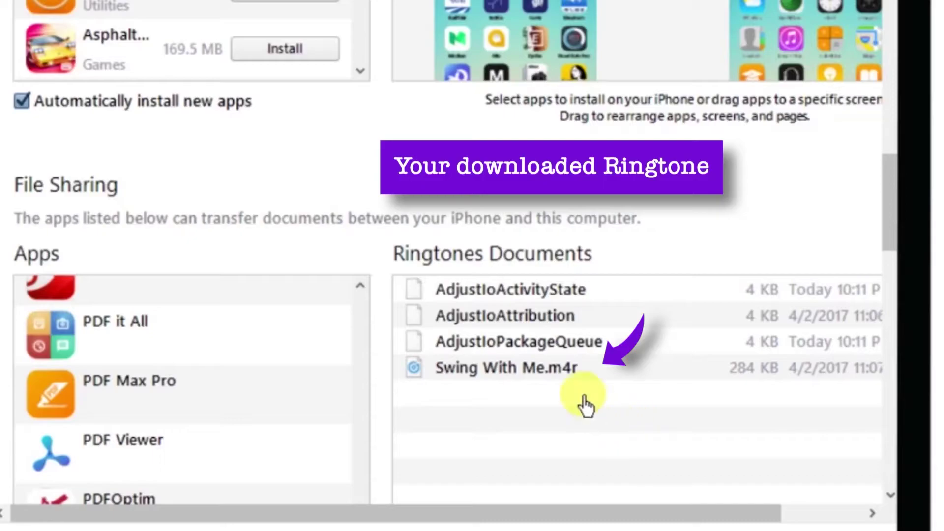
Step: Drag Swing With Me.m4r from Ringtones Documents onto the Windows desktop
click(592, 376)
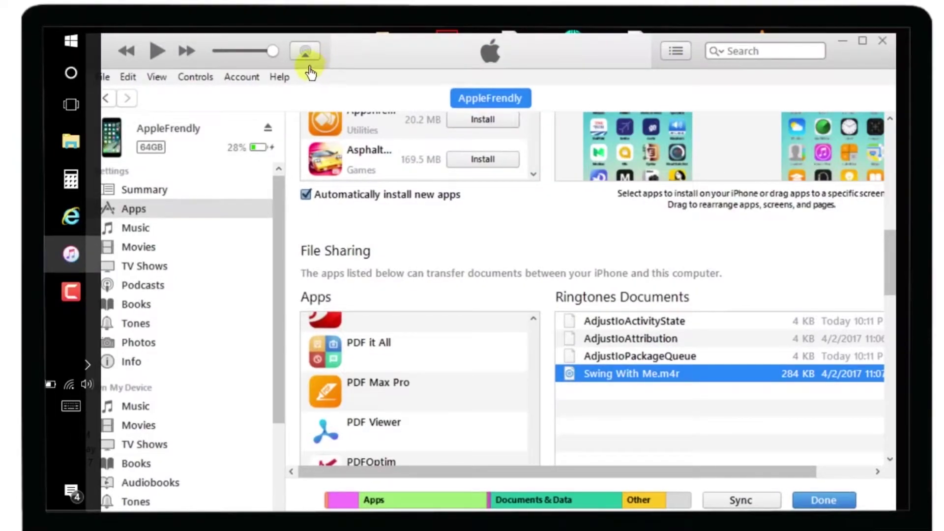
drag(311, 73, 431, 64)
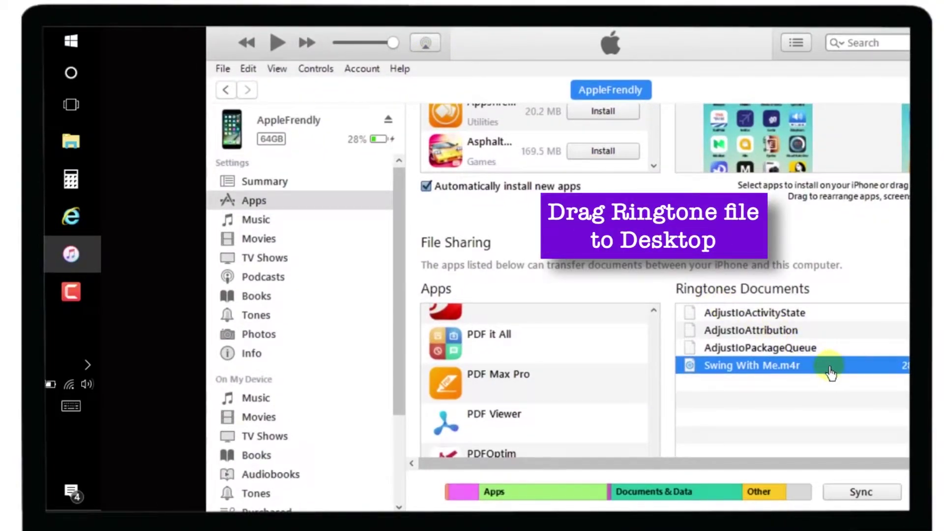
mouse_move(830, 373)
mouse_down()
mouse_move(421, 393)
mouse_move(214, 333)
mouse_up()
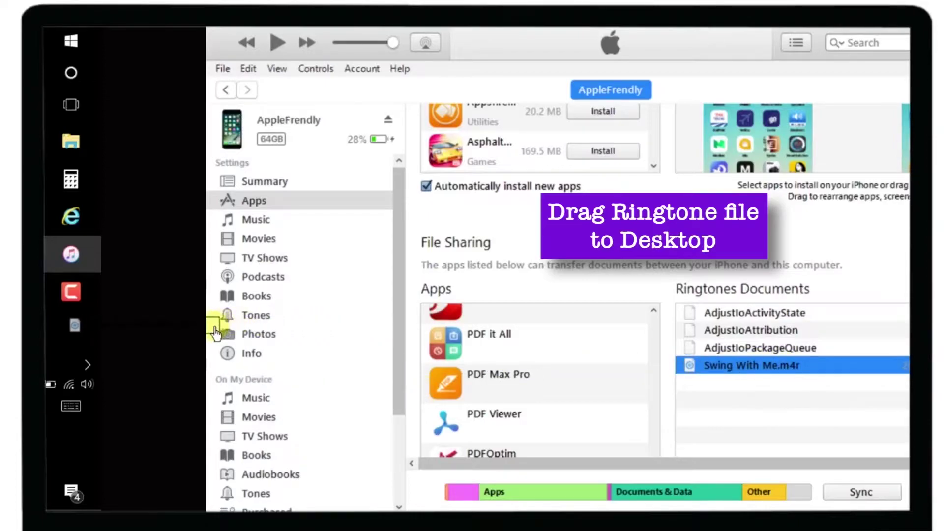
mouse_move(157, 336)
mouse_down()
mouse_move(158, 325)
mouse_move(127, 322)
mouse_up()
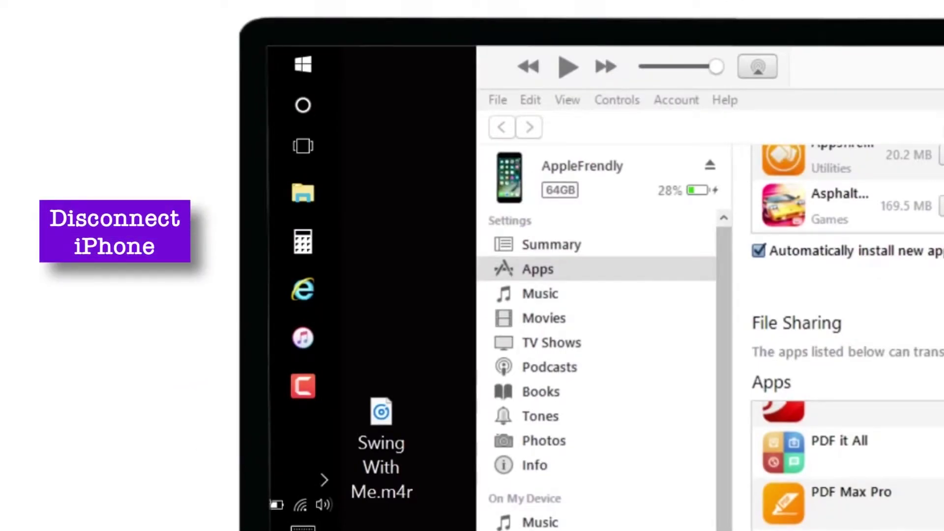
Step: Switch the iTunes library to Tones and drag Swing With Me.m4r from the desktop into it
click(711, 177)
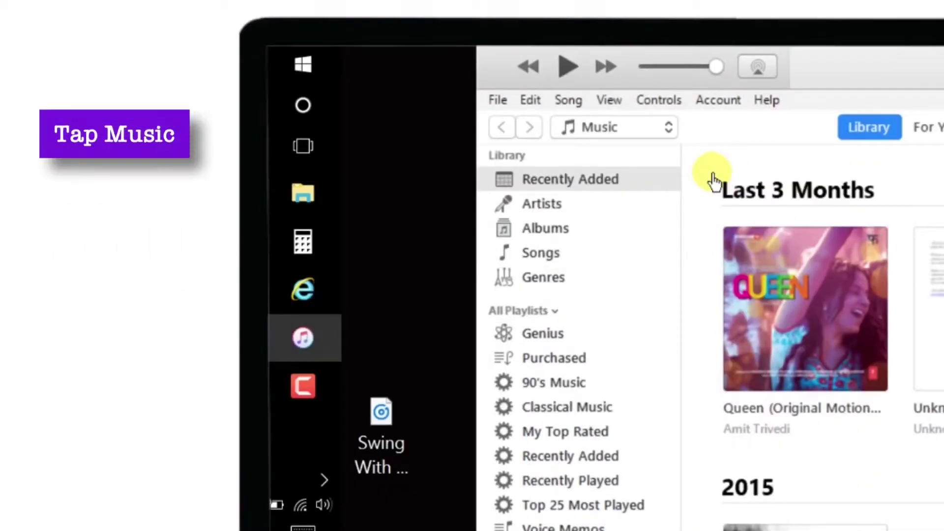
click(669, 129)
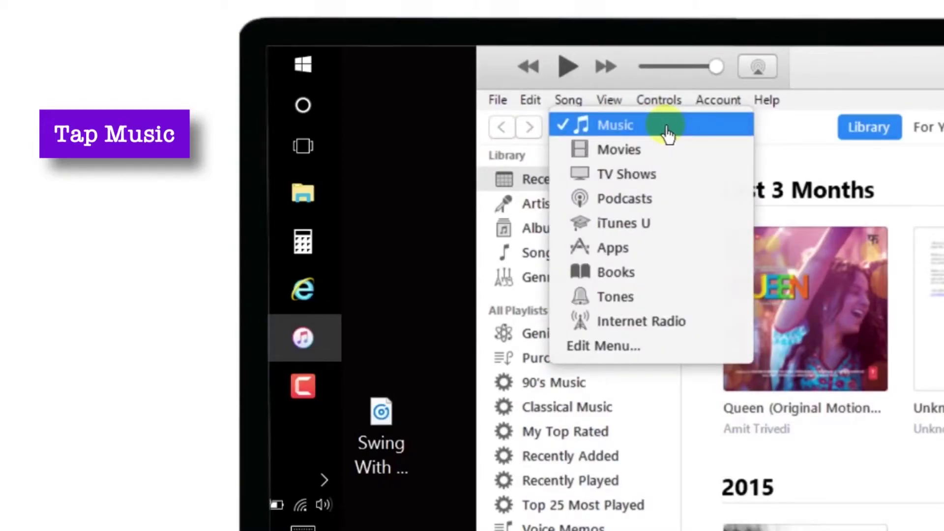
click(658, 305)
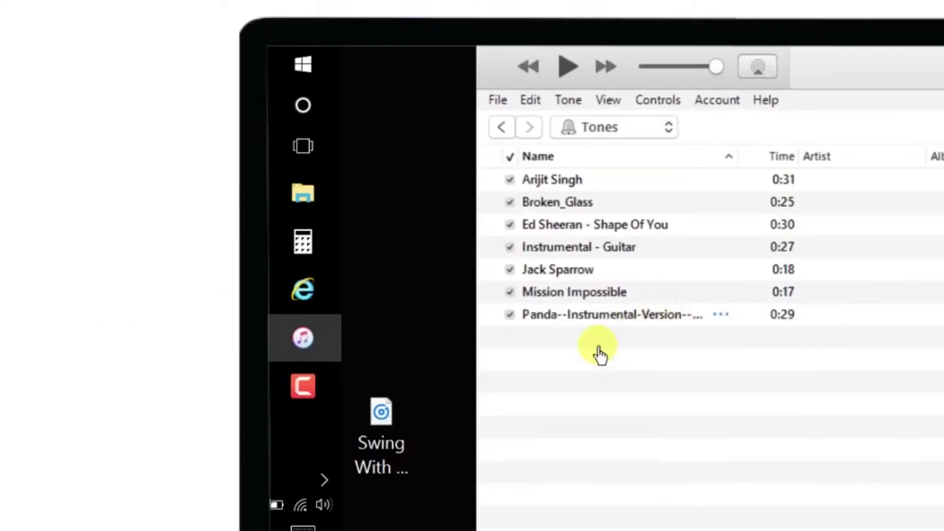
click(396, 460)
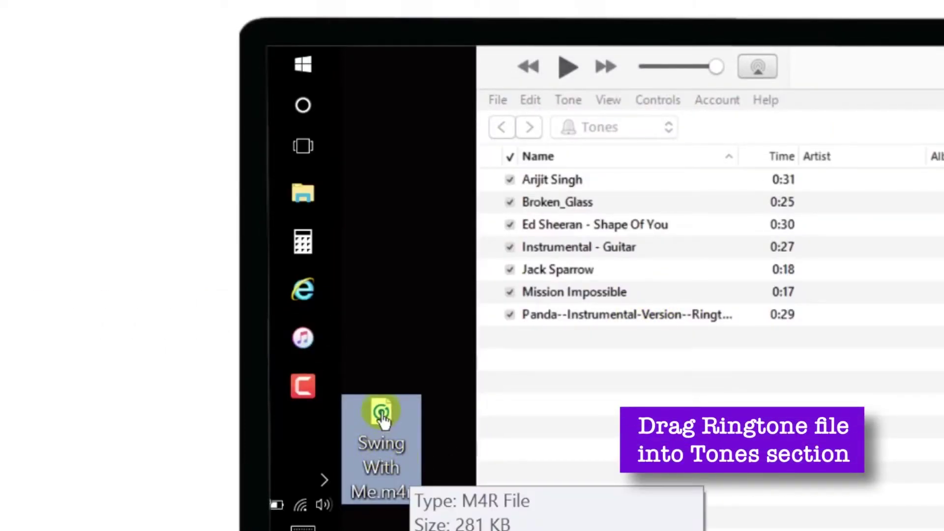
drag(383, 417, 574, 374)
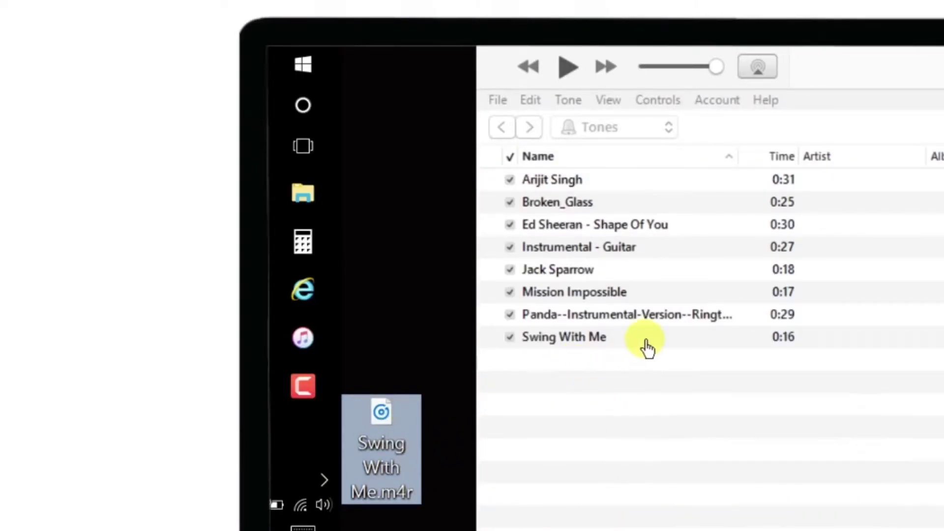
click(644, 337)
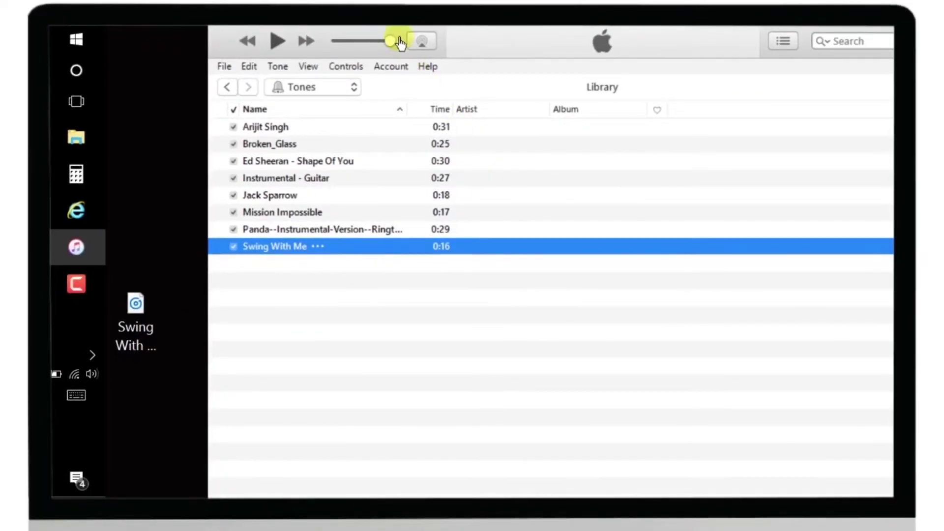
double_click(397, 38)
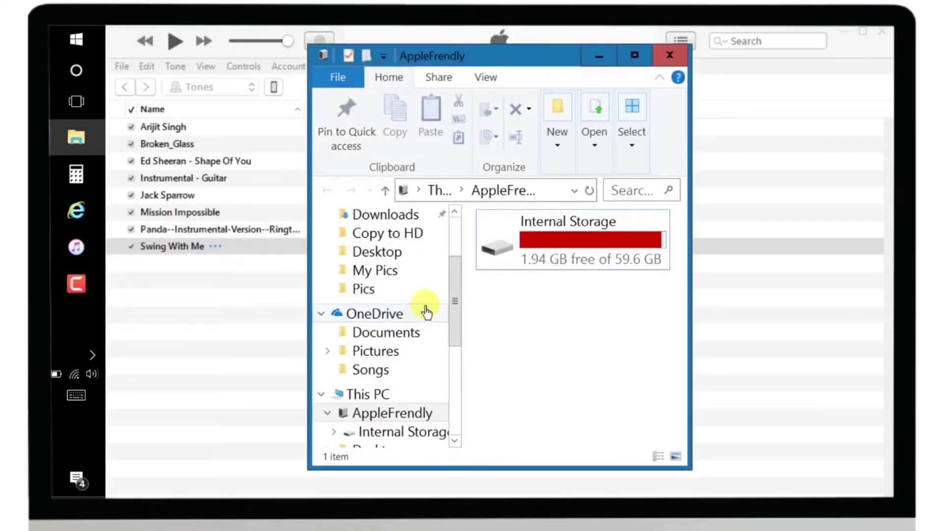
Step: Close the AppleFrendly File Explorer storage window
click(670, 56)
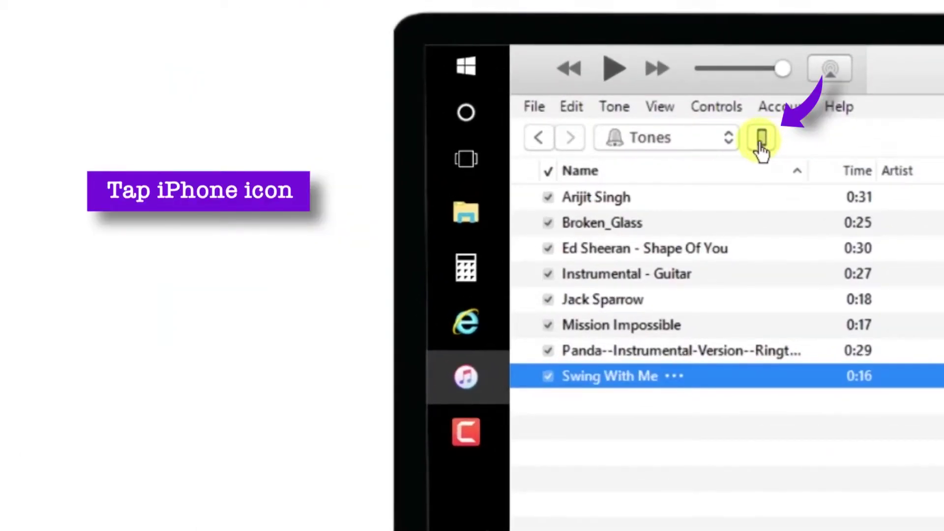
Step: Tick Swing With Me in the iPhone's Tones sync settings, apply to sync 8 tones, and eject the phone
click(761, 140)
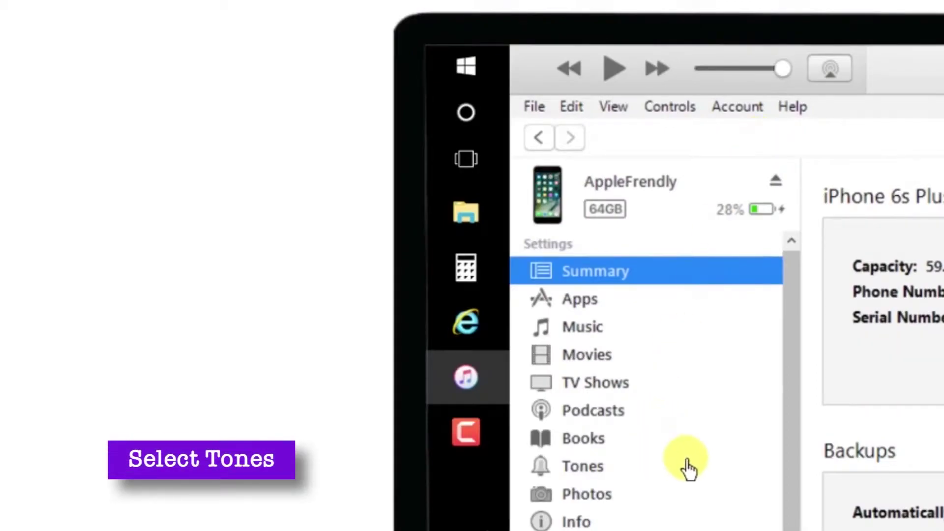
click(629, 475)
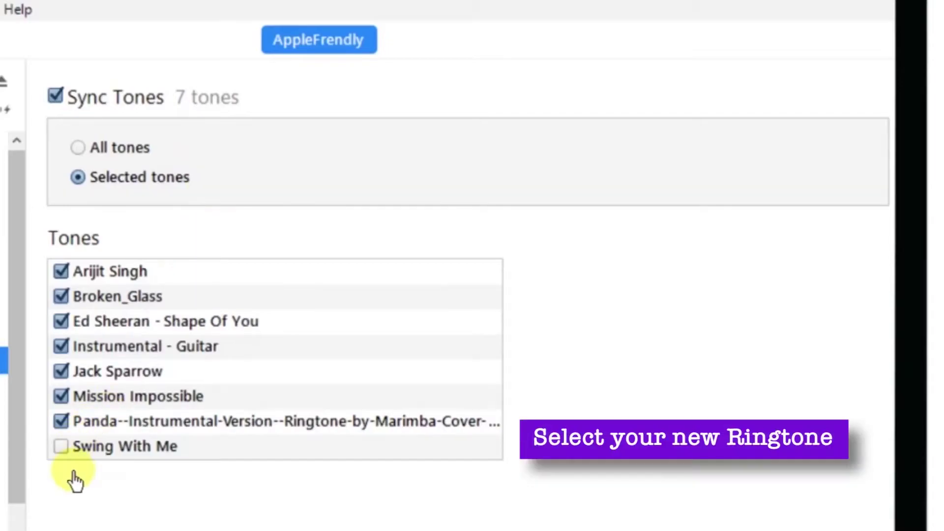
click(62, 447)
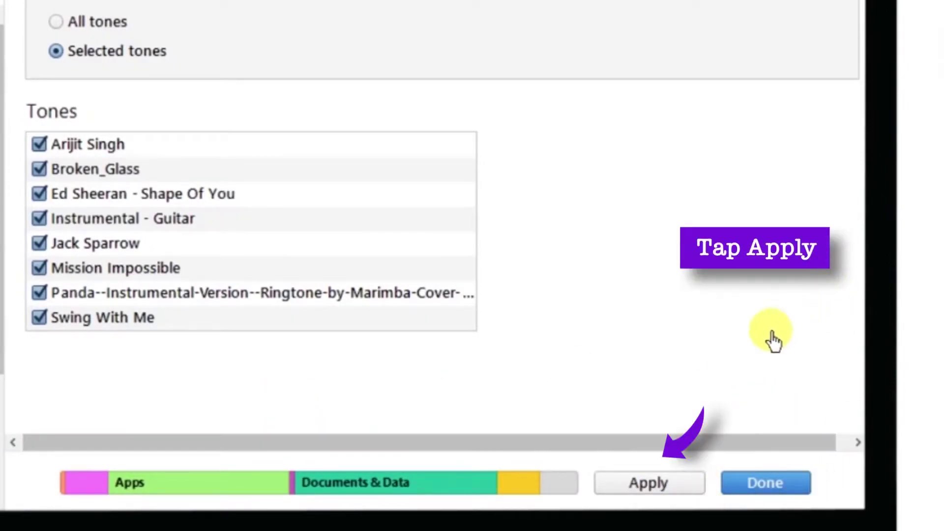
click(684, 490)
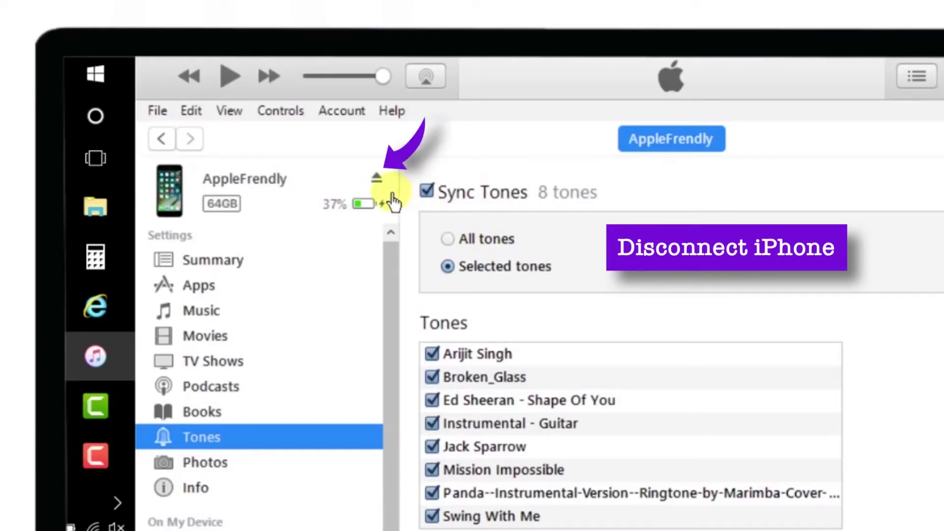
click(377, 182)
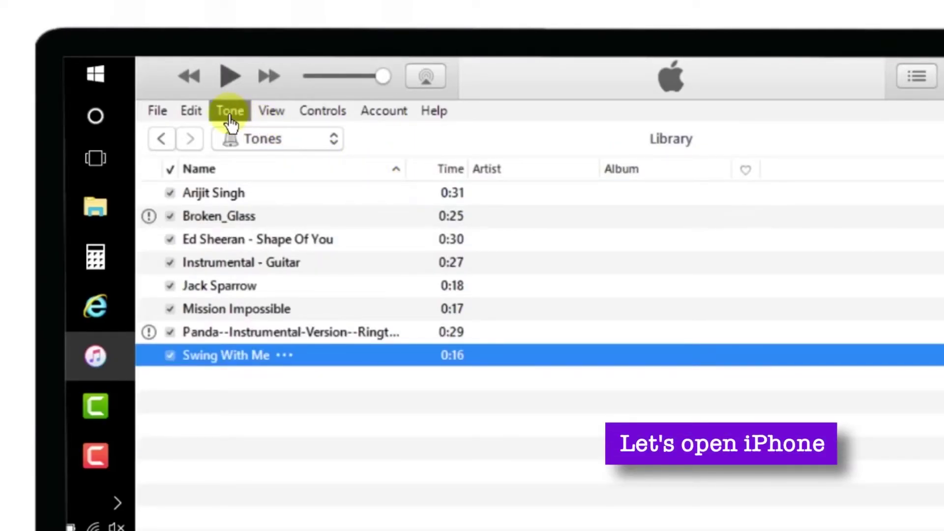
click(157, 118)
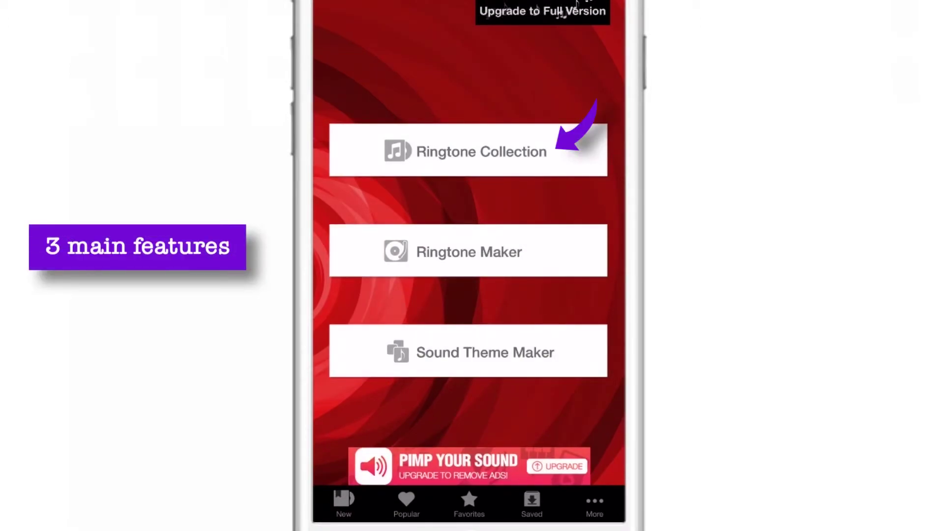
Step: Show the Ringtone Collection by category: New, Popular, Expressive, Formal, Sound Effects, Entertainment
click(468, 150)
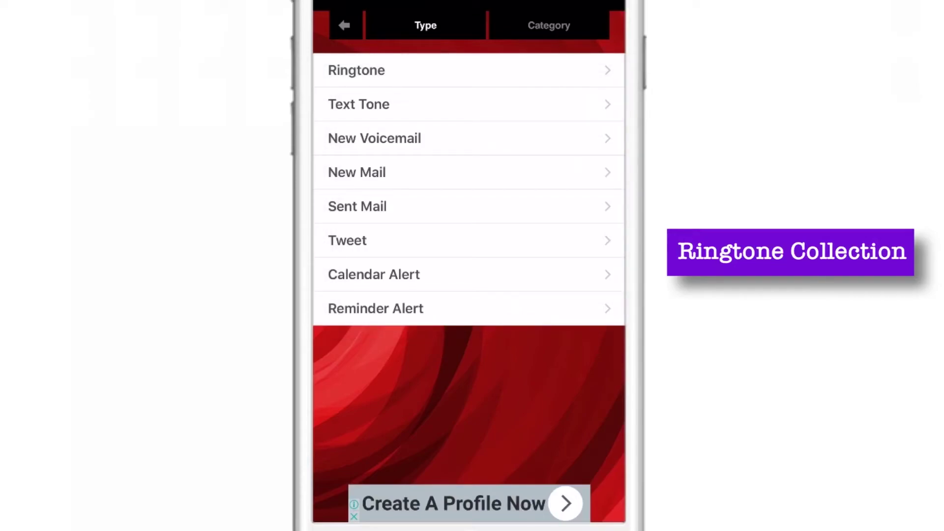
click(549, 25)
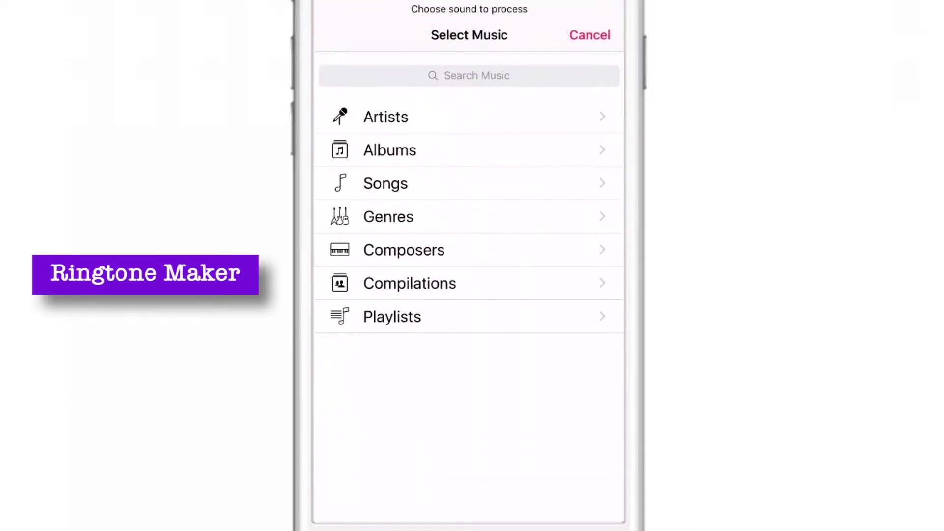
Step: Pick Bird_Set_Free from the Songs list to load it into the Ringtone Maker
click(386, 183)
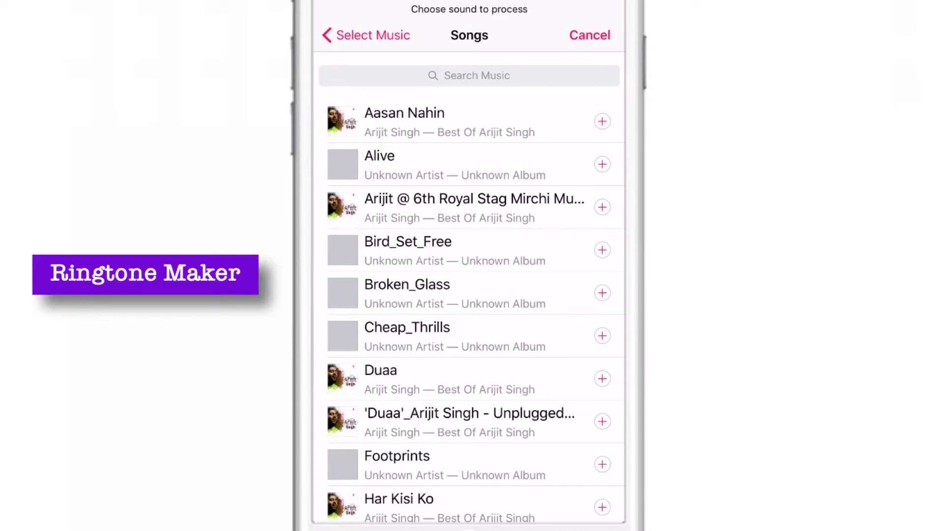
click(404, 120)
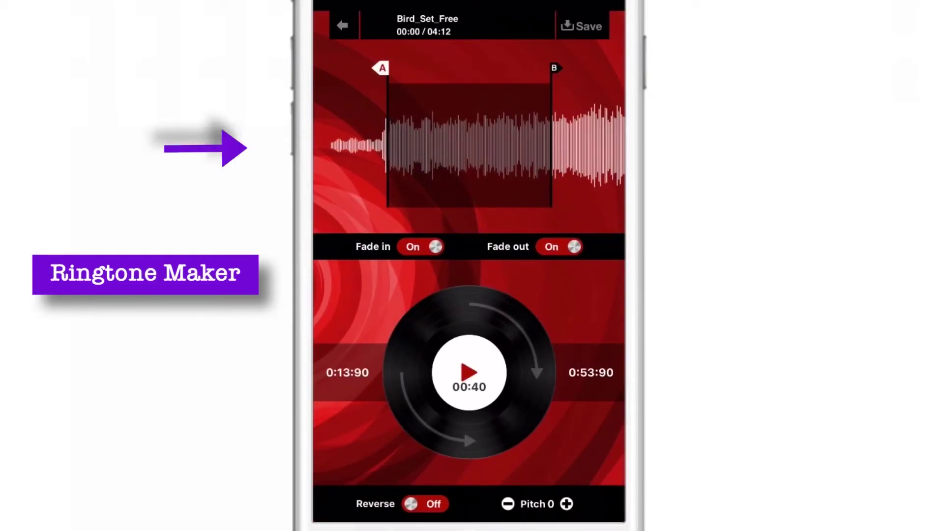
Step: Move the Bird_Set_Free clip selection later in the song, leaving reverse playback off
mouse_move(383, 68)
mouse_down()
mouse_move(438, 68)
mouse_move(384, 68)
mouse_up()
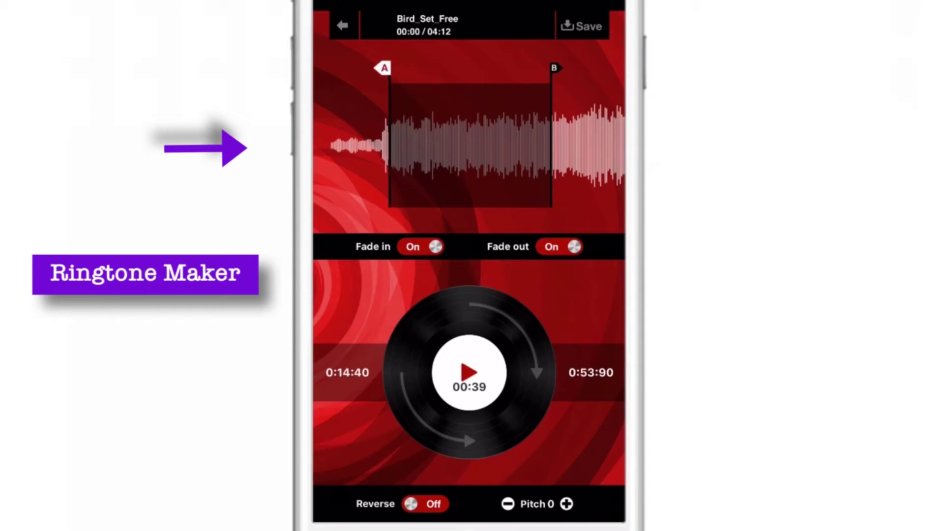
drag(470, 147, 528, 147)
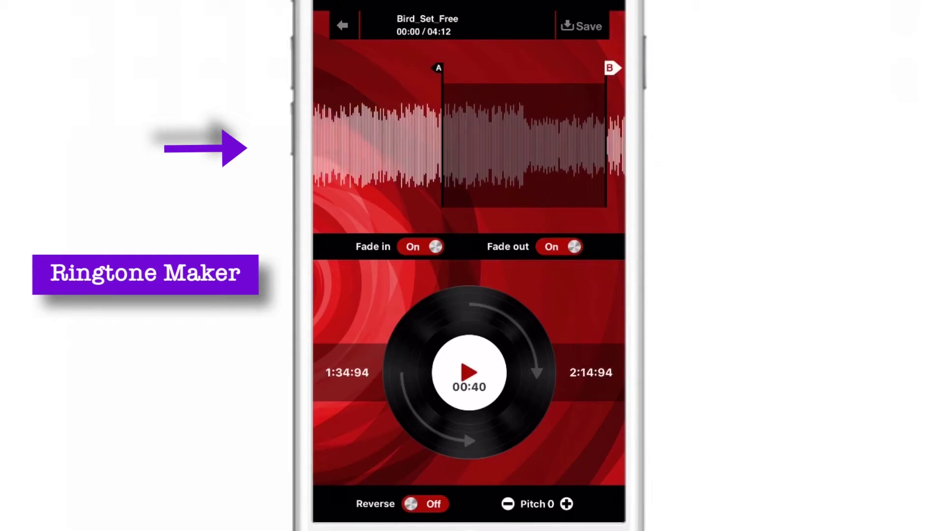
click(425, 504)
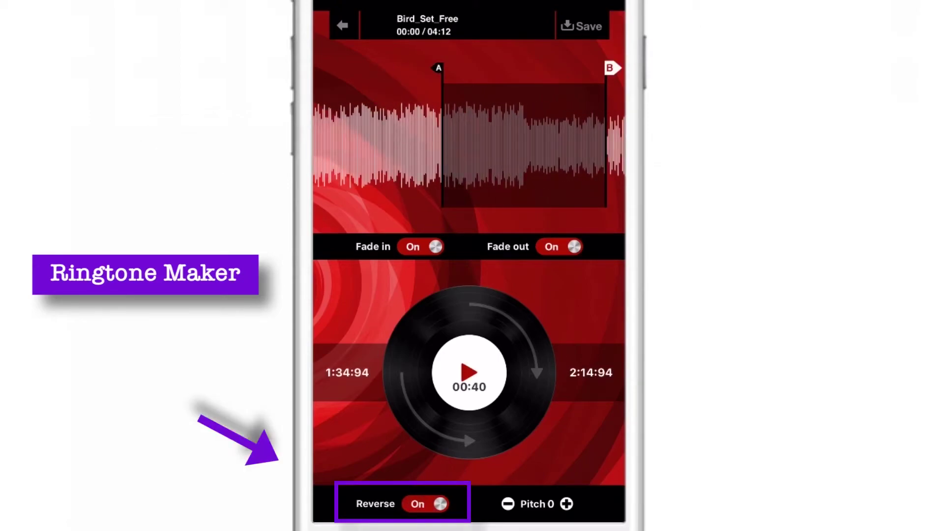
click(425, 504)
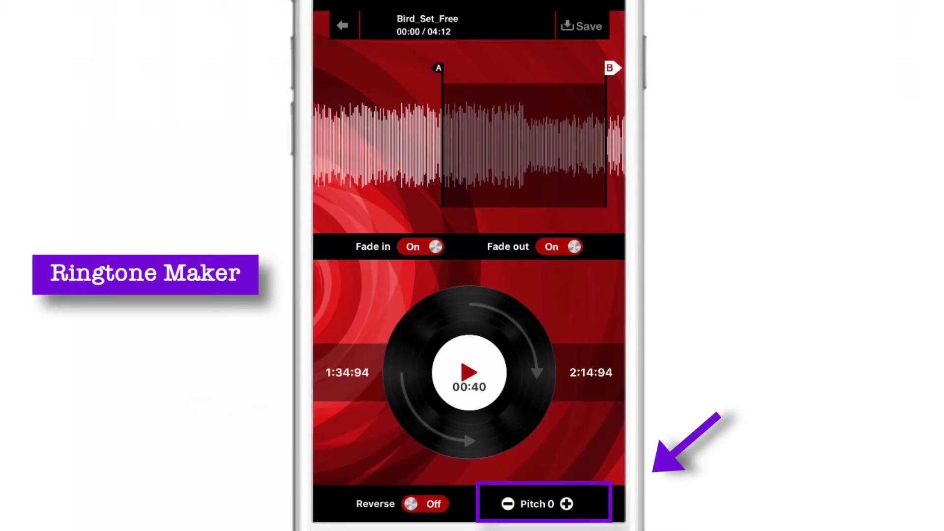
Step: Return the pitch to 0 after raising it three steps, and turn on fade in and fade out
click(566, 504)
click(566, 504)
click(566, 503)
click(508, 504)
click(508, 504)
click(508, 504)
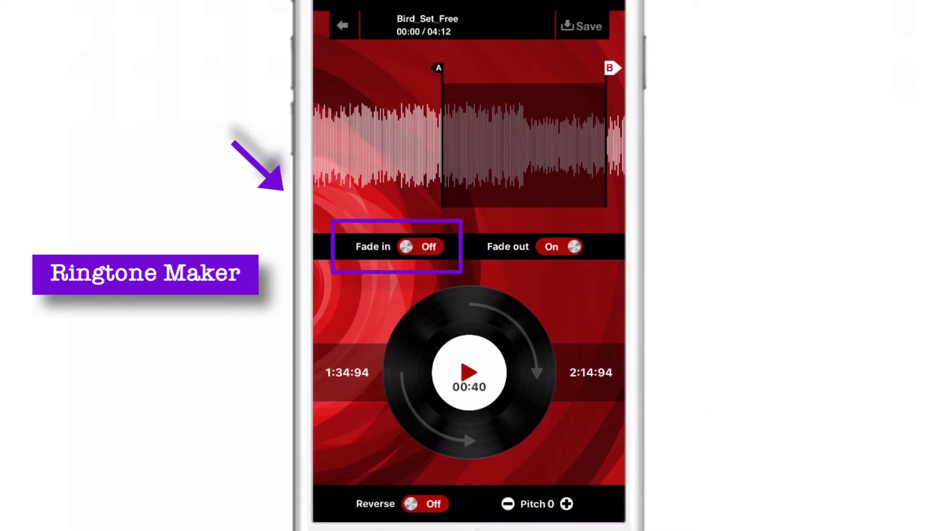
click(421, 246)
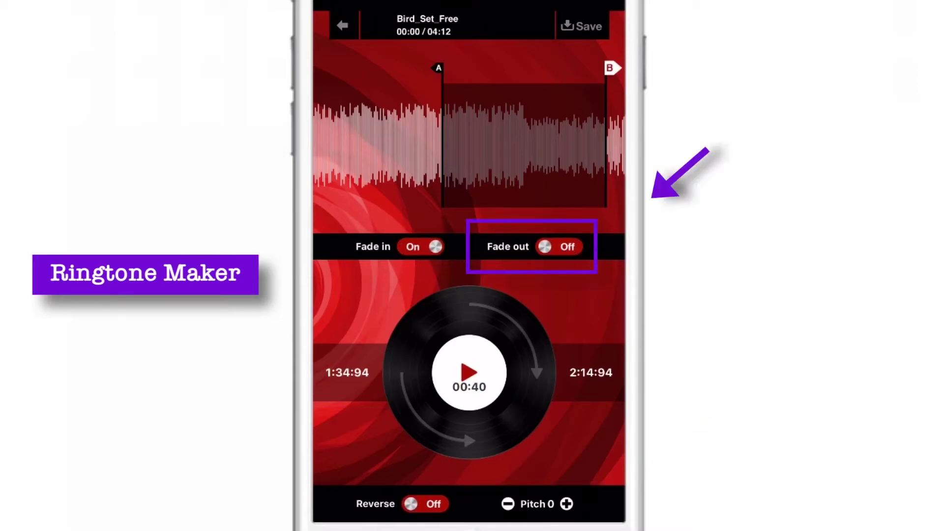
click(560, 247)
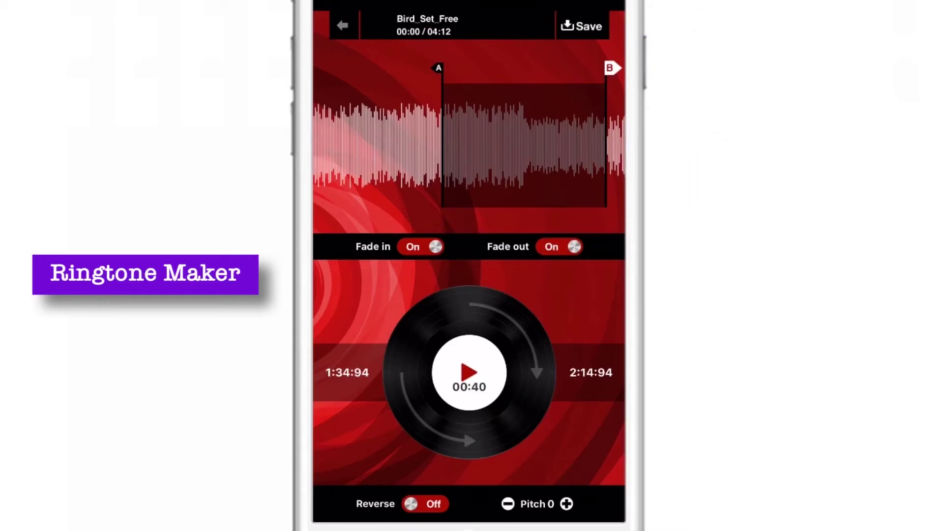
Step: Save the clip as ringtone 'Bird_Set_Free 01' and go back to the main menu
click(582, 26)
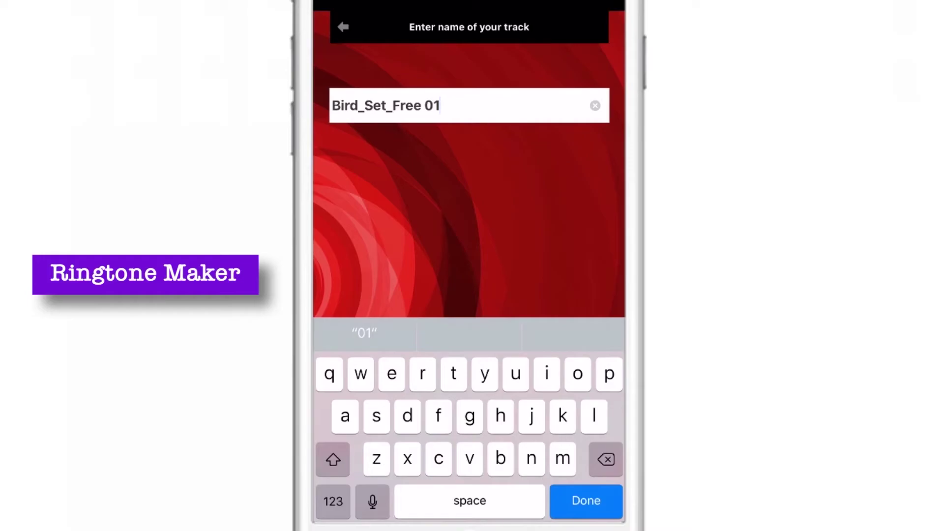
click(586, 501)
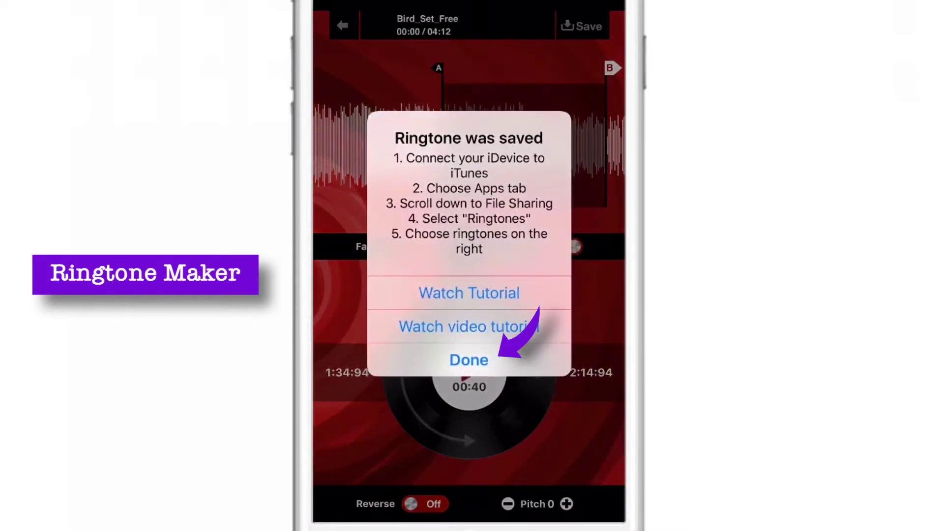
click(469, 359)
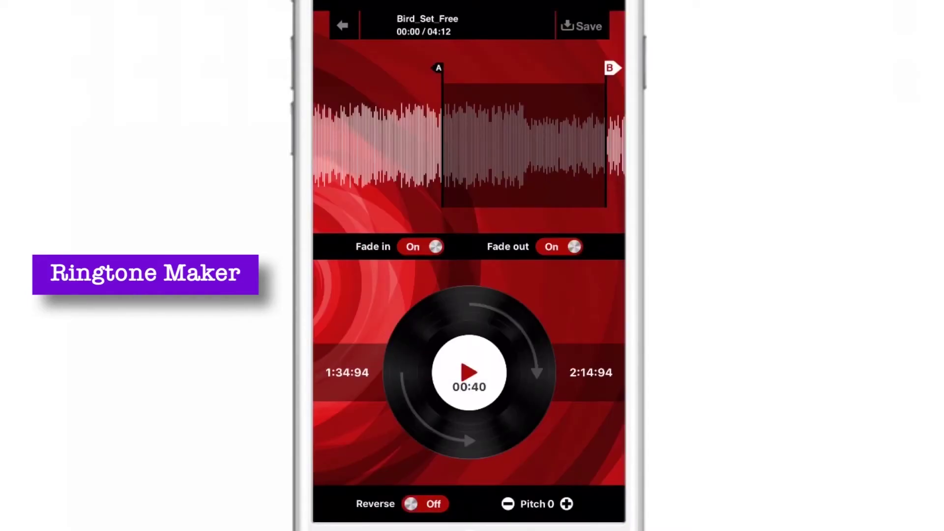
click(342, 25)
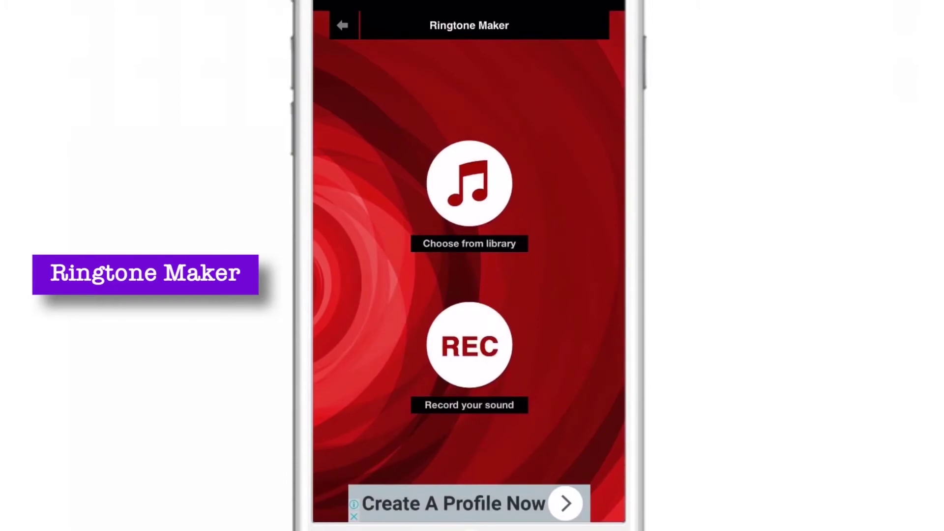
click(343, 25)
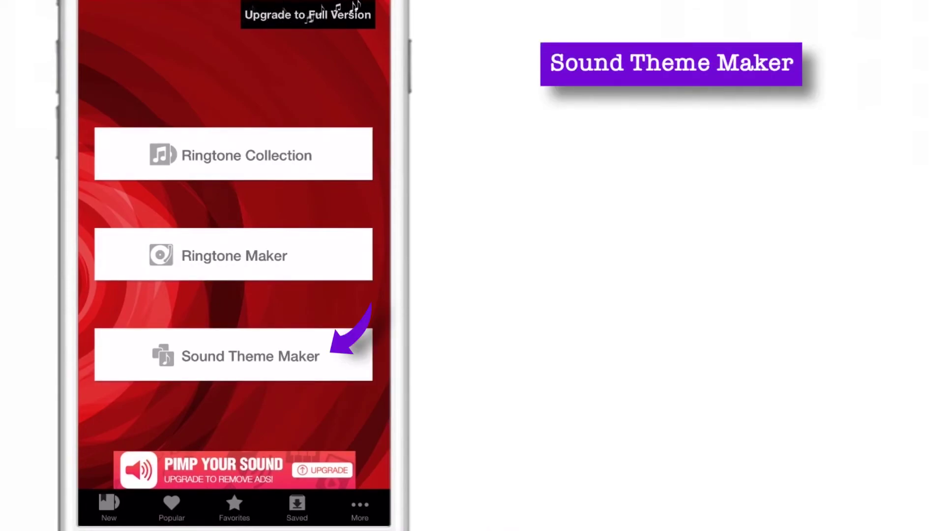
Step: In Sound Theme Maker, set the theme's ringtone to Melodic
click(234, 354)
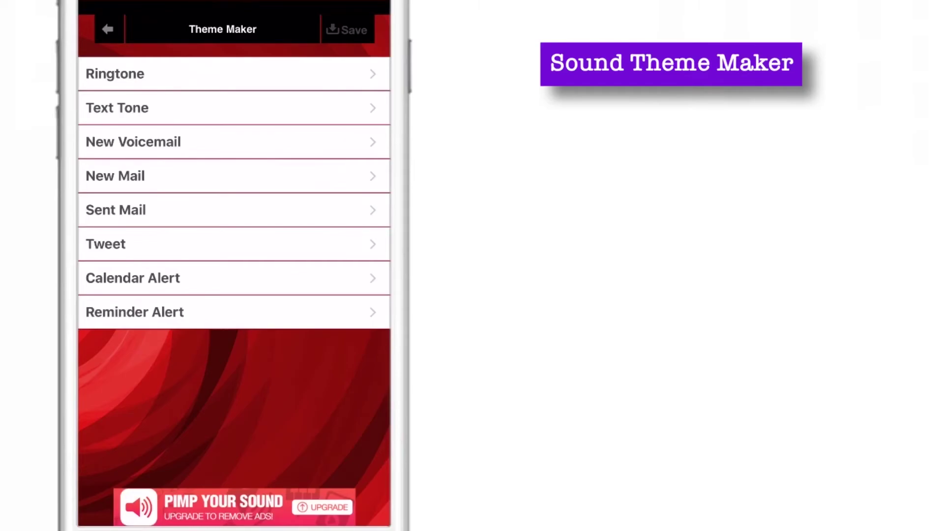
click(115, 74)
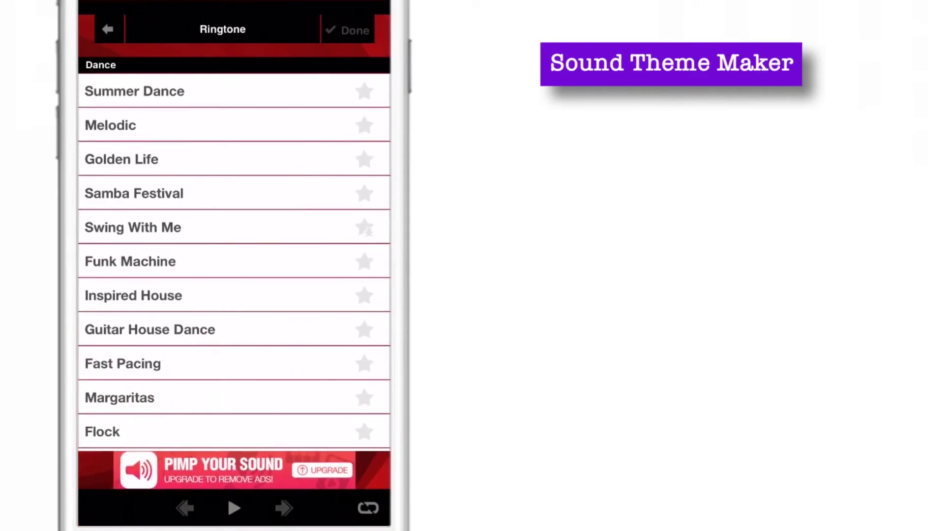
click(147, 125)
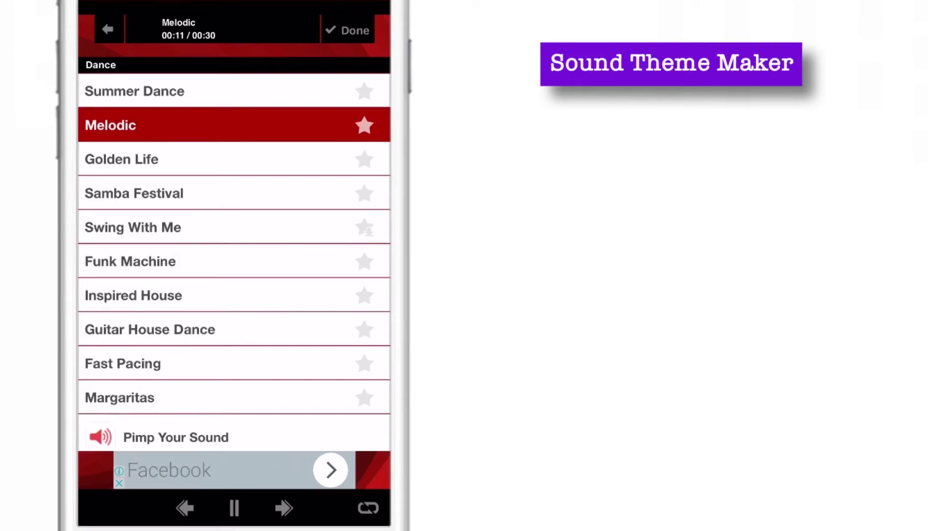
click(347, 30)
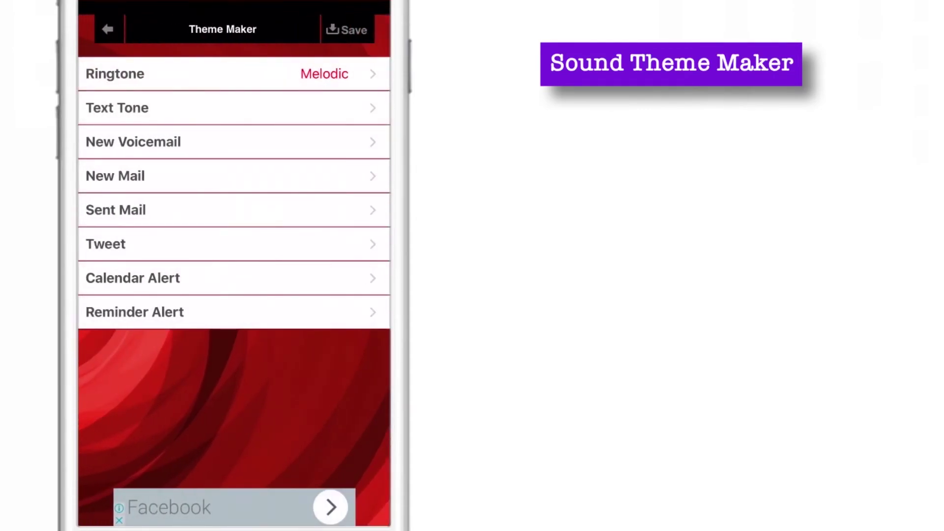
Step: Set the theme's text tone to Oriental Nights Alert
click(118, 107)
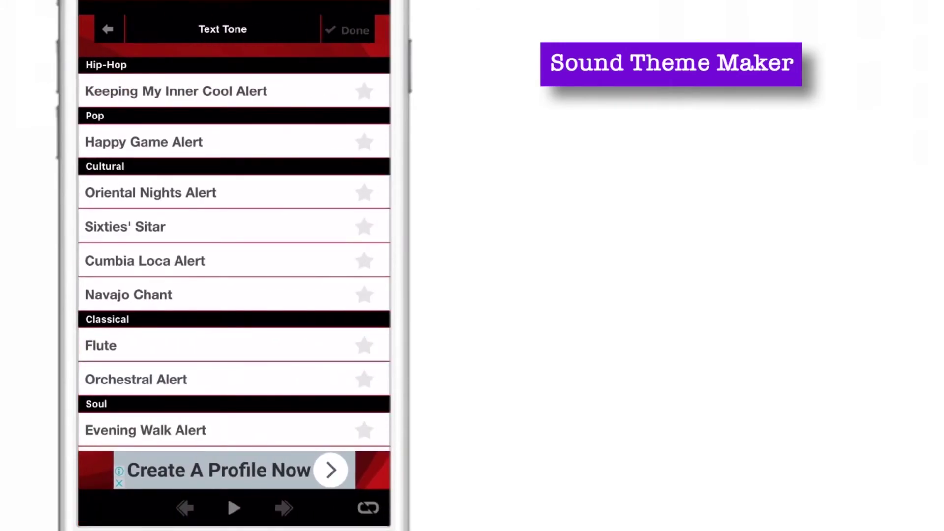
click(151, 193)
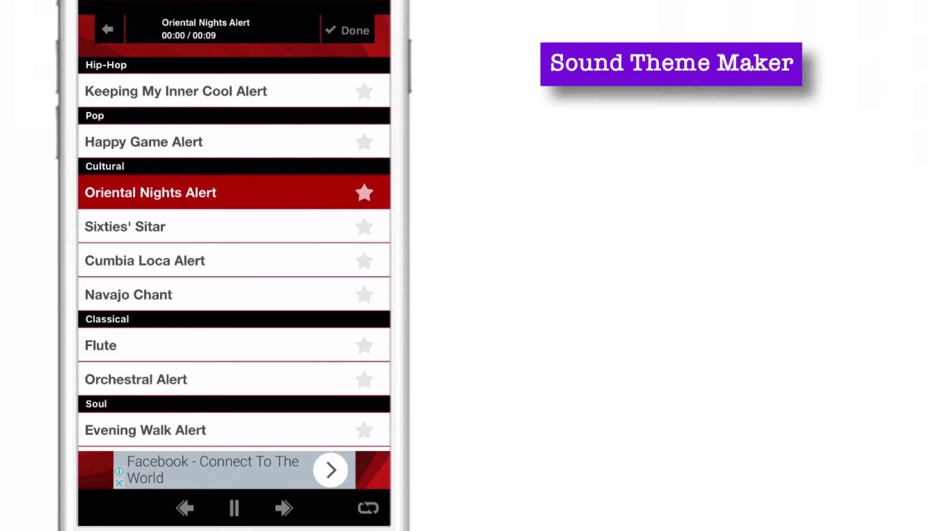
click(348, 31)
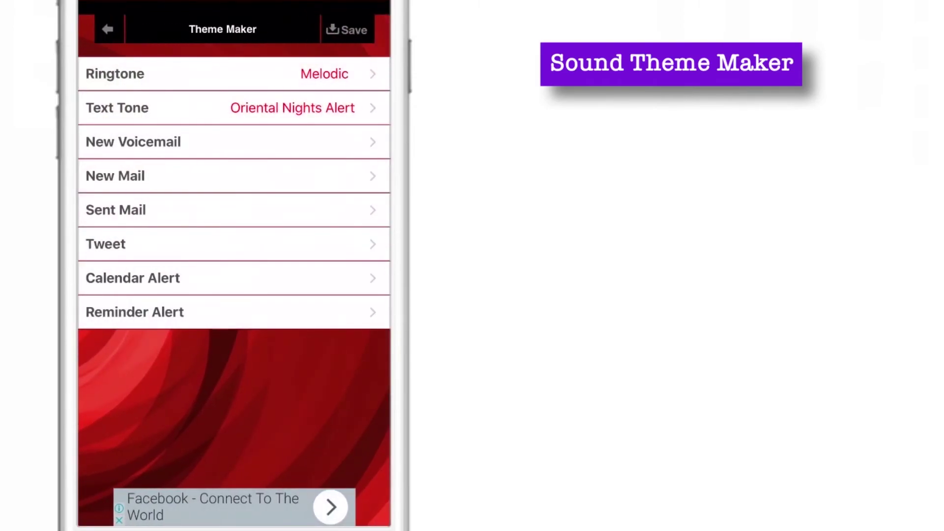
Step: Save the sound theme as 'PYS 01' and return to the main menu
click(347, 30)
text(PYS 01)
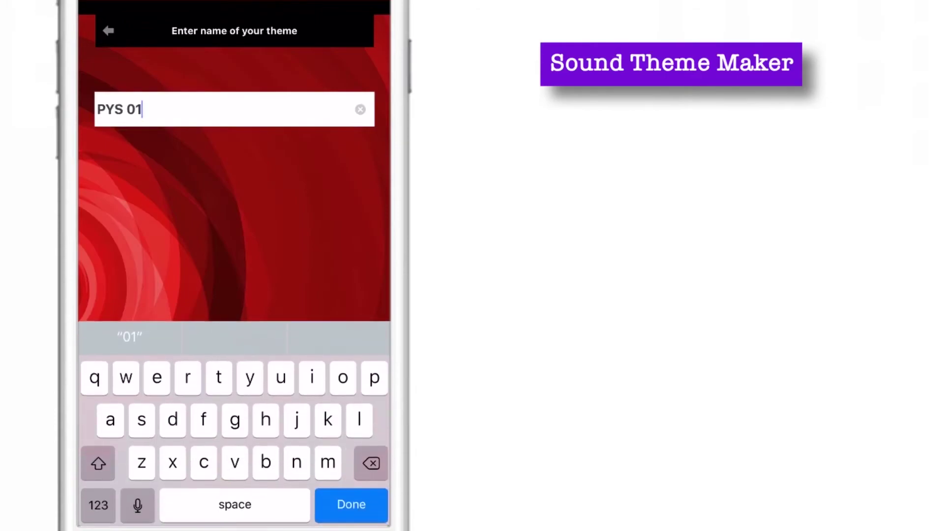
click(352, 504)
click(108, 29)
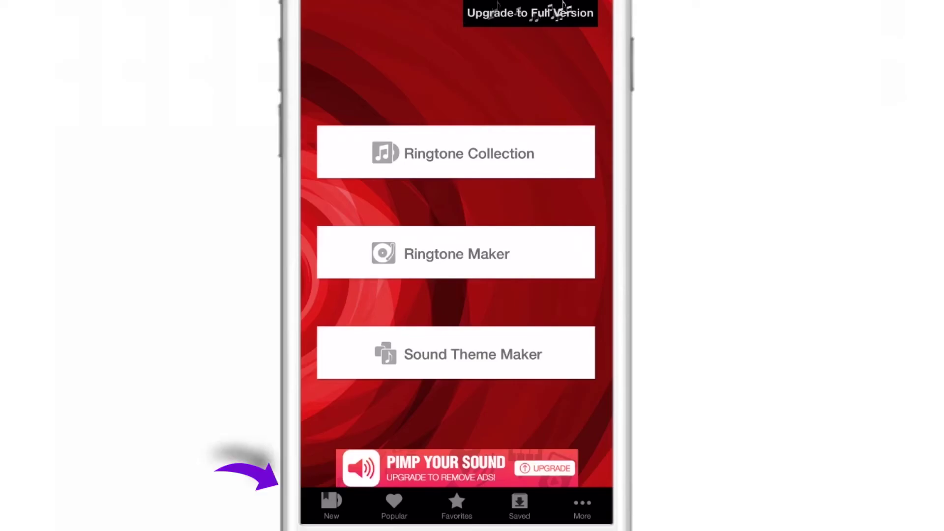
click(331, 507)
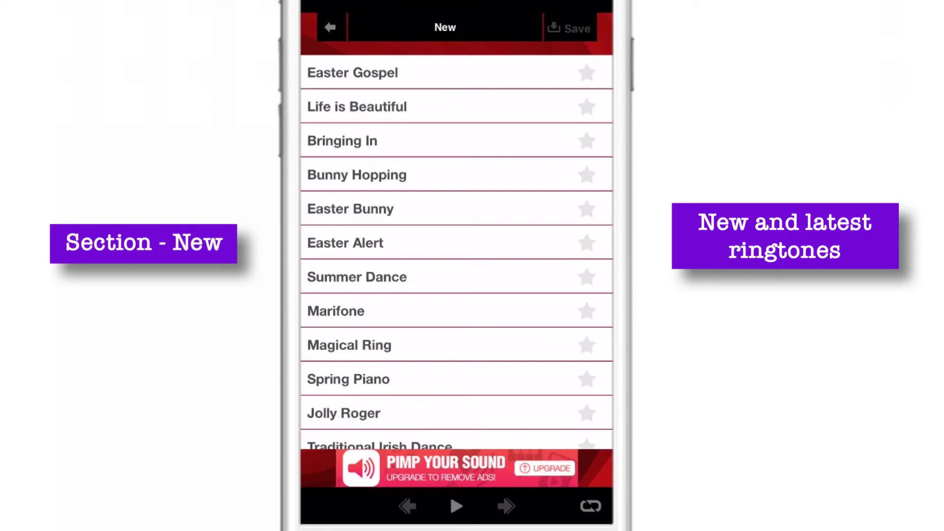
scroll(457, 251, down, 15)
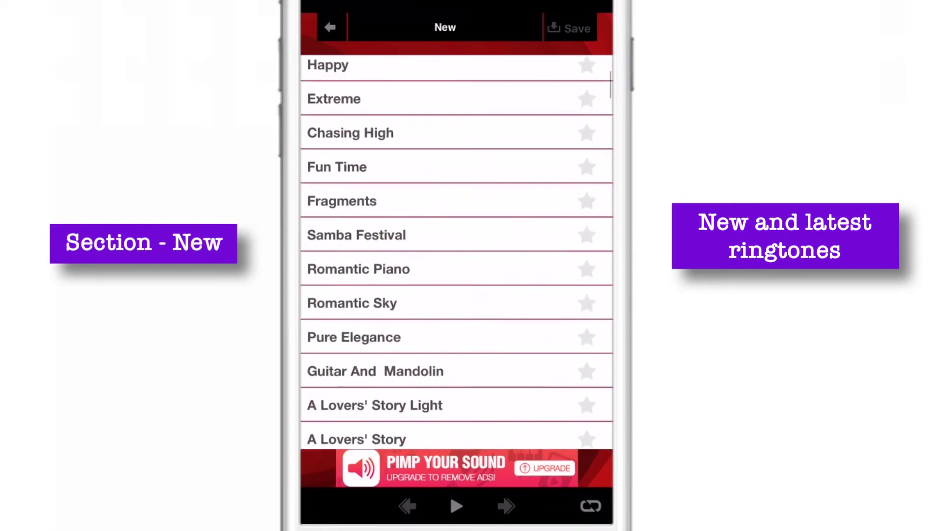
scroll(456, 250, down, 5)
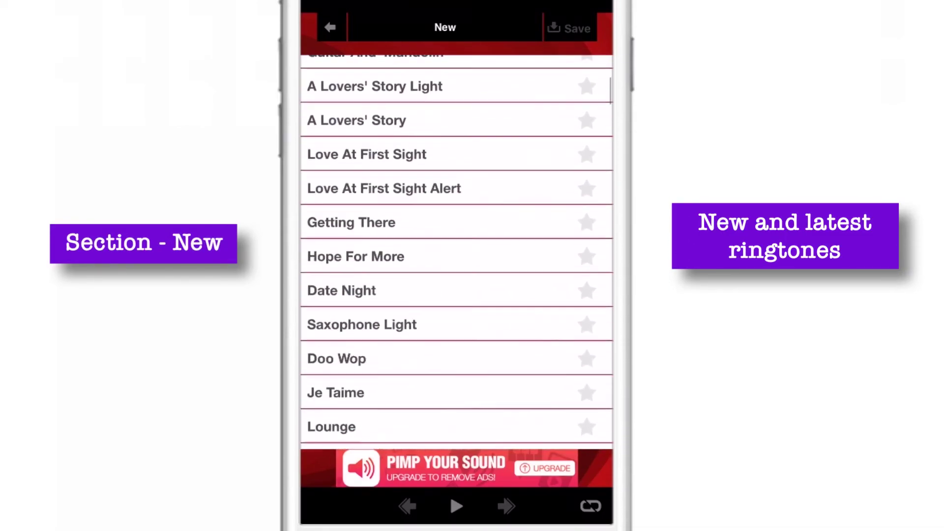
scroll(456, 251, down, 10)
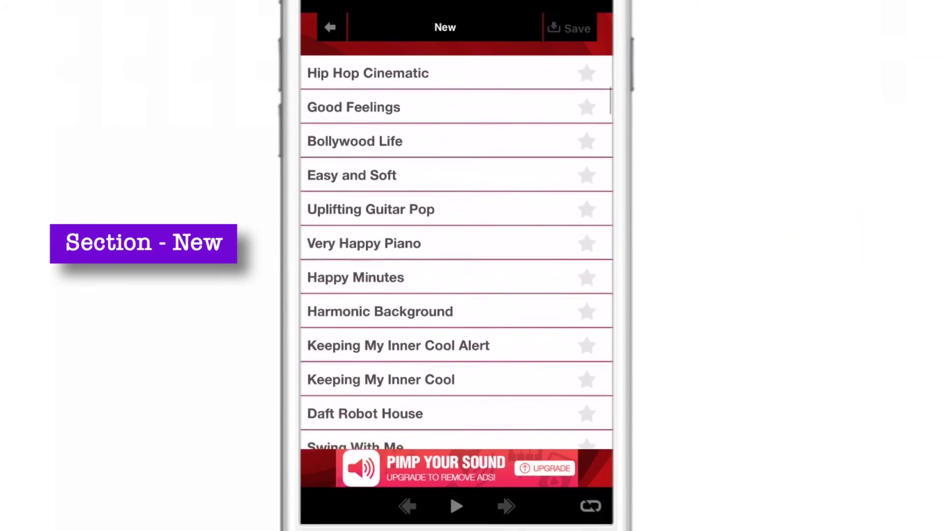